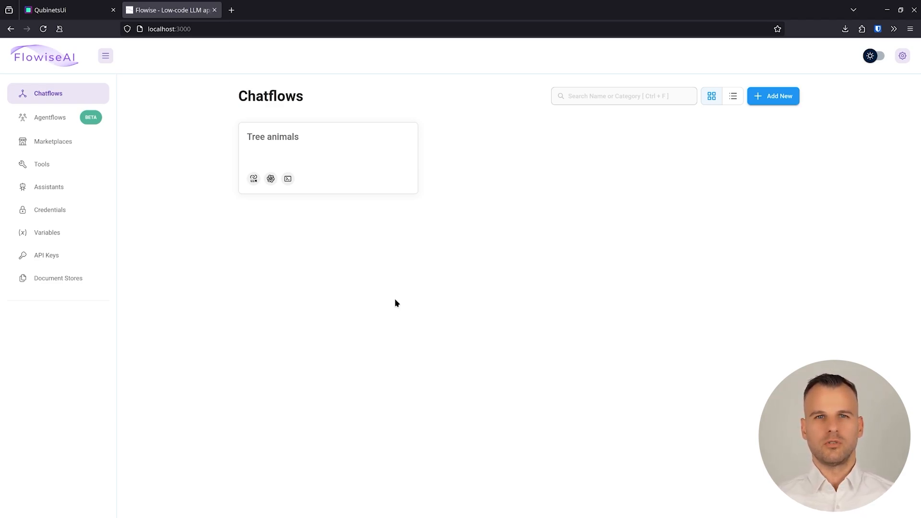
# Create a new chatflow and place an LLM Chain node on its canvas
pyautogui.click(82, 97)
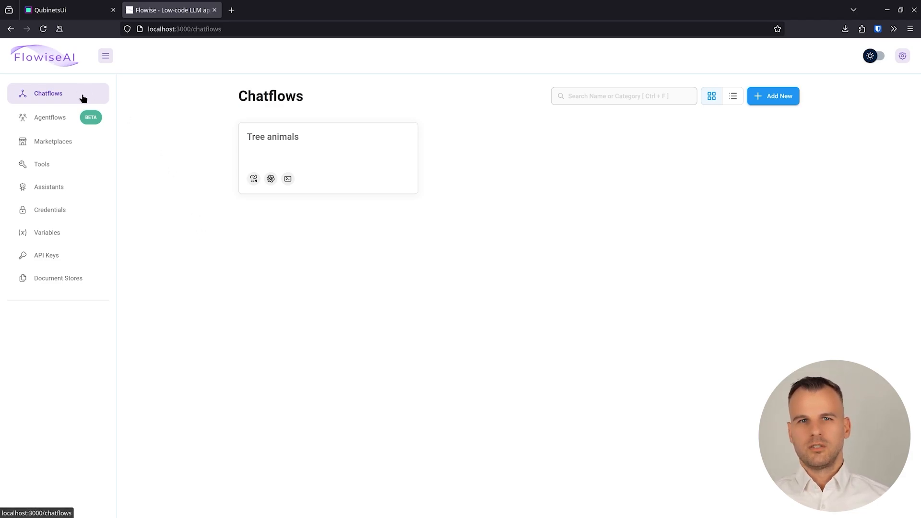
pyautogui.click(761, 97)
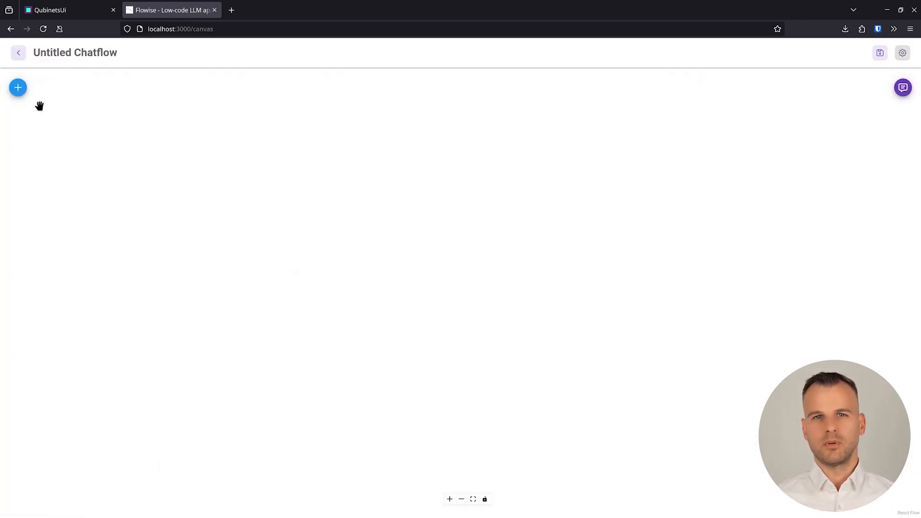
pyautogui.click(19, 89)
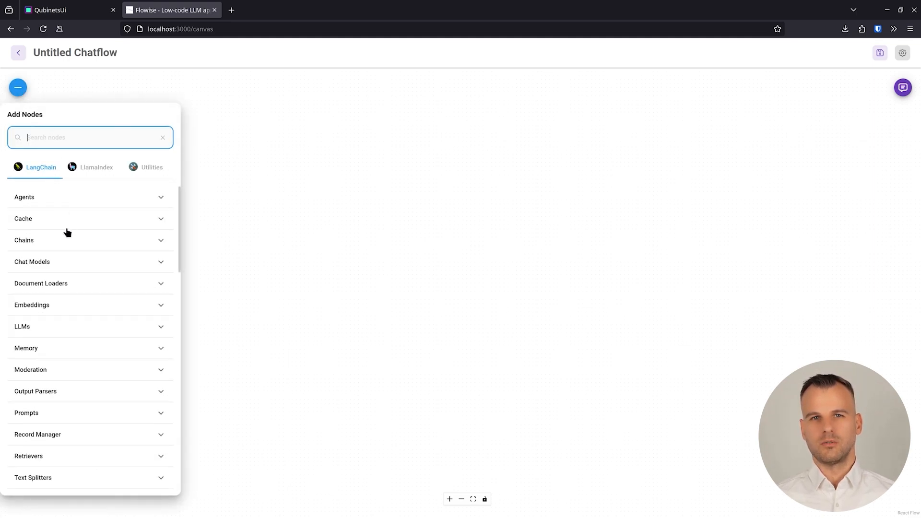
pyautogui.click(64, 240)
pyautogui.scroll(-2, 71, 316)
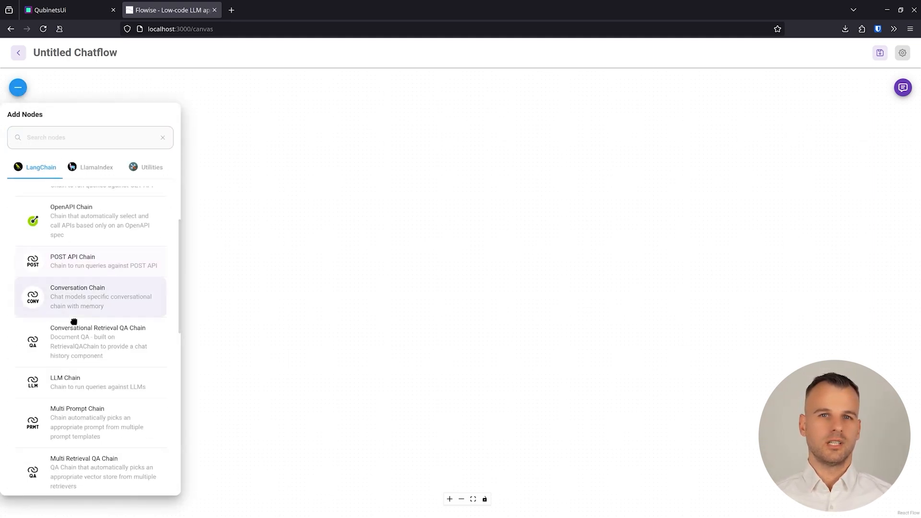
pyautogui.moveTo(64, 393); pyautogui.dragTo(598, 262)
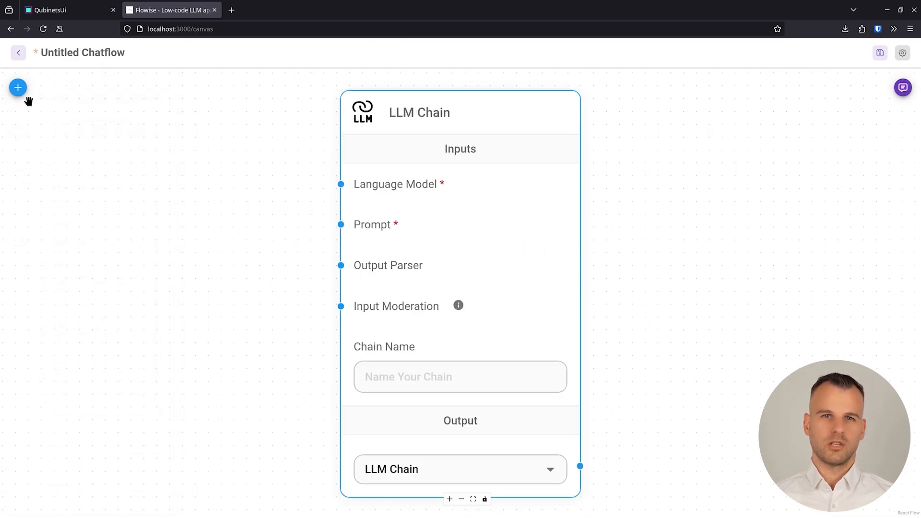
# Add a ChatOpenAI chat model node to the upper left of the LLM Chain node
pyautogui.click(18, 87)
pyautogui.click(77, 242)
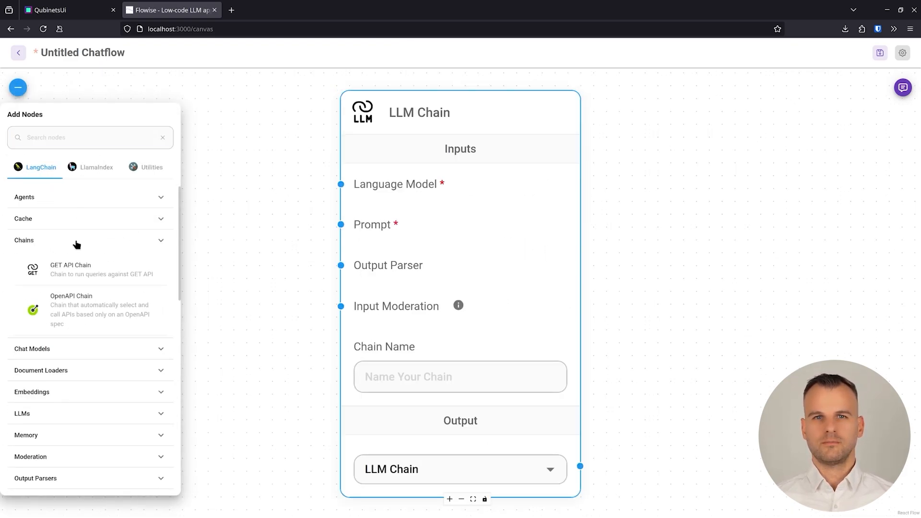
pyautogui.click(58, 264)
pyautogui.scroll(-5, 62, 288)
pyautogui.scroll(-5, 72, 323)
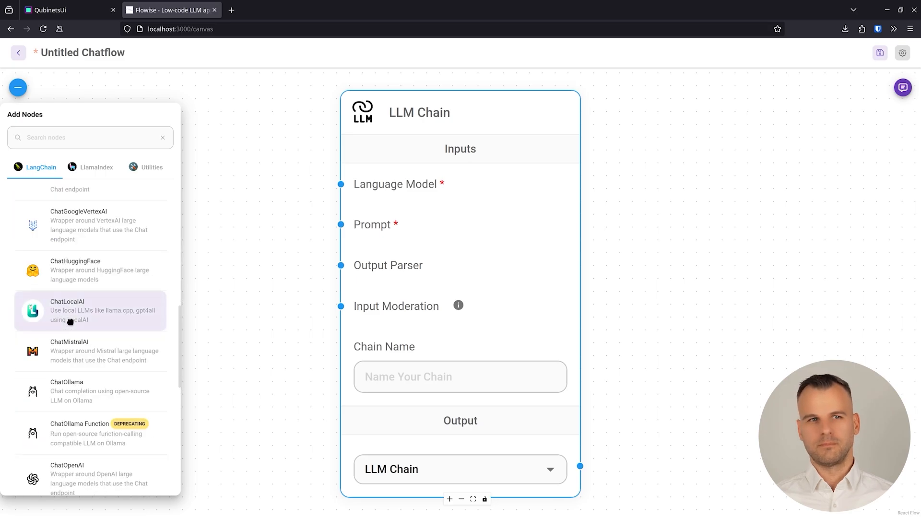
pyautogui.moveTo(76, 470); pyautogui.dragTo(246, 177)
pyautogui.scroll(-5, 251, 259)
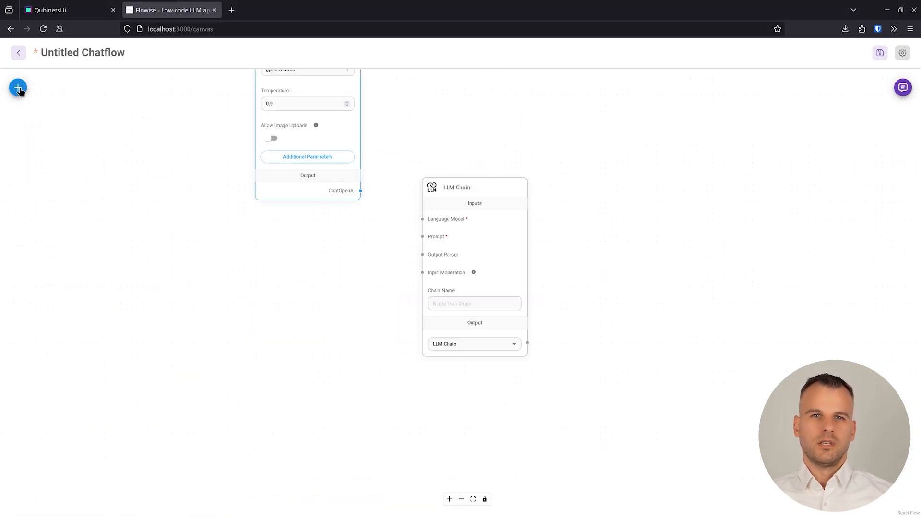
# Add a basic Prompt Template node to the canvas, below the ChatOpenAI node
pyautogui.click(17, 87)
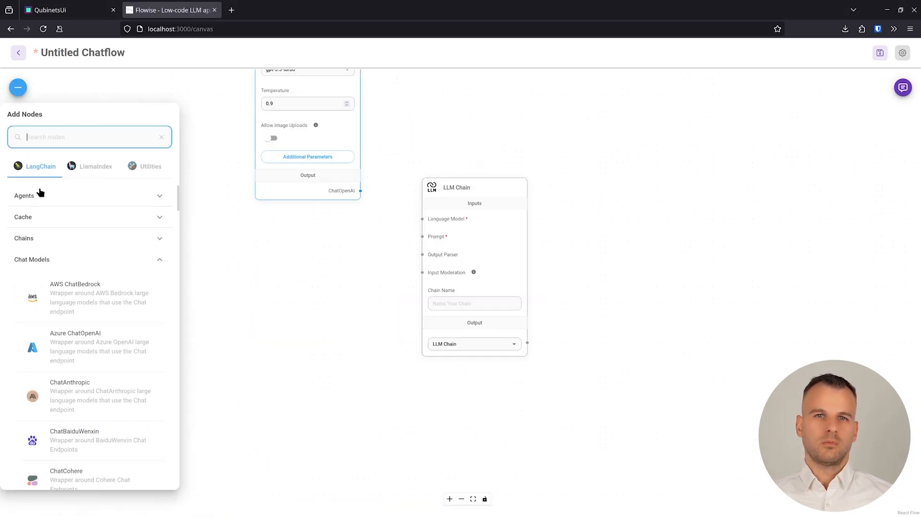
pyautogui.click(27, 262)
pyautogui.click(33, 337)
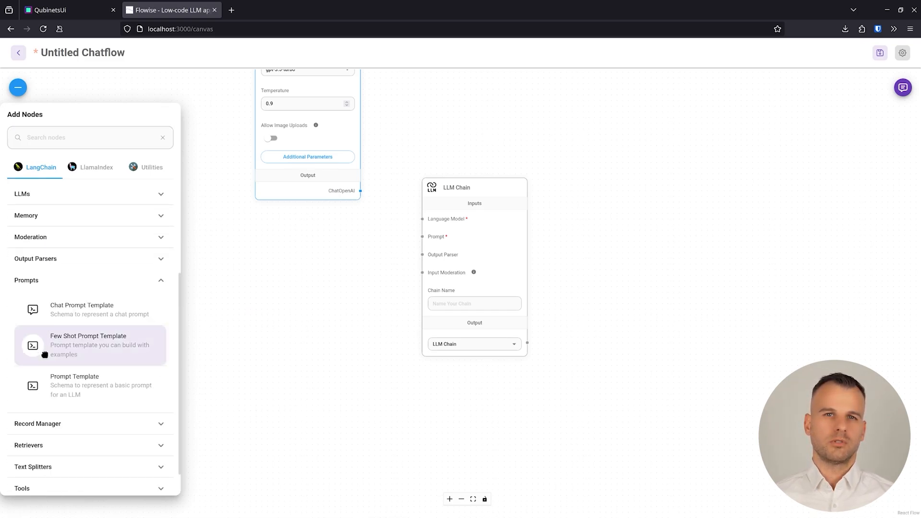
pyautogui.moveTo(58, 387); pyautogui.dragTo(254, 367)
# Connect the ChatOpenAI output to the LLM Chain's Language Model input and the PromptTemplate output to its Prompt input
pyautogui.scroll(3, 371, 288)
pyautogui.moveTo(397, 253); pyautogui.dragTo(373, 323)
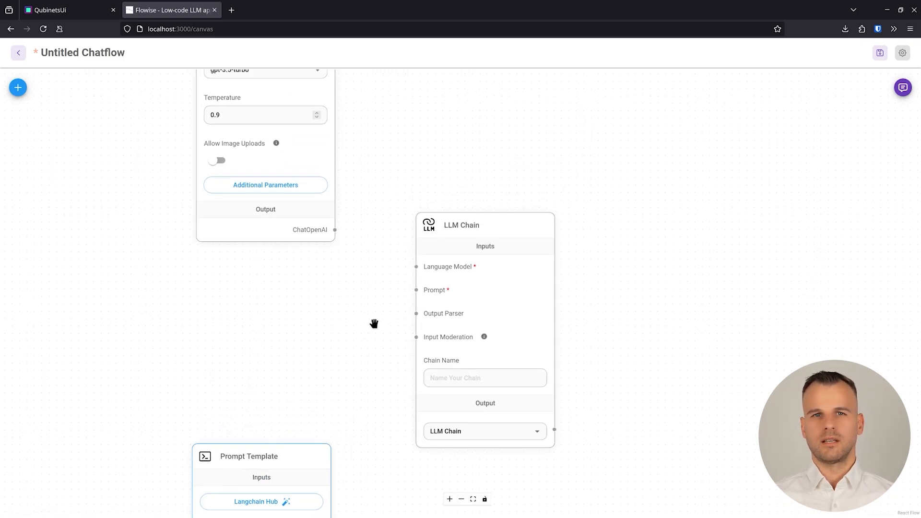
pyautogui.moveTo(335, 230); pyautogui.dragTo(330, 454)
# Assign the existing "OpenAi api key" credential to the ChatOpenAI node and set its temperature to 1
pyautogui.scroll(5, 331, 454)
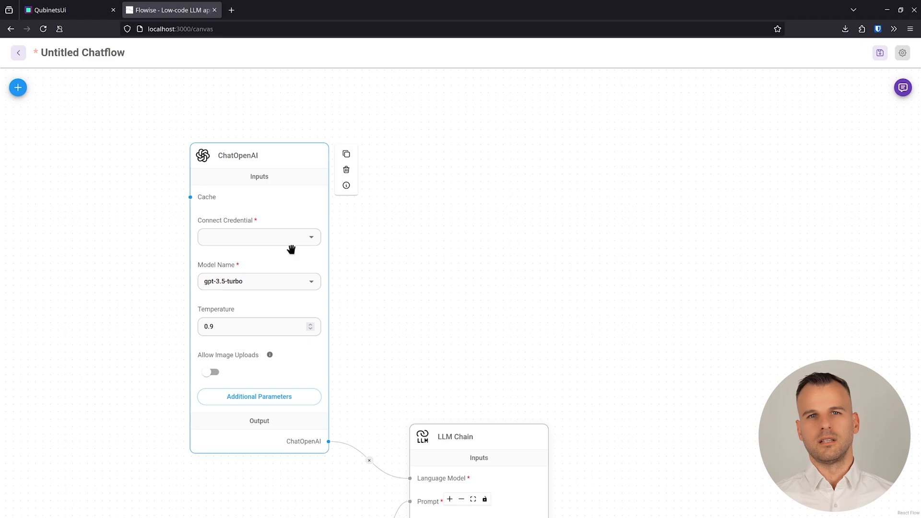
pyautogui.click(312, 238)
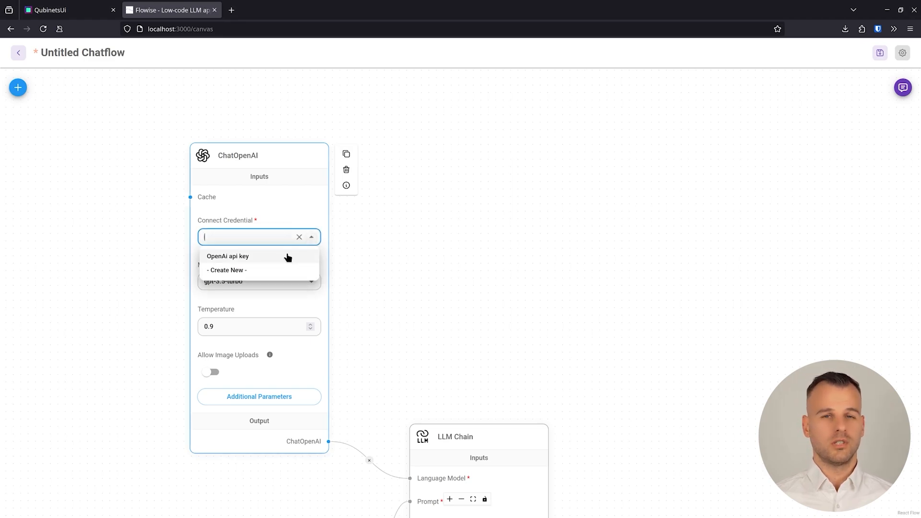
pyautogui.click(288, 256)
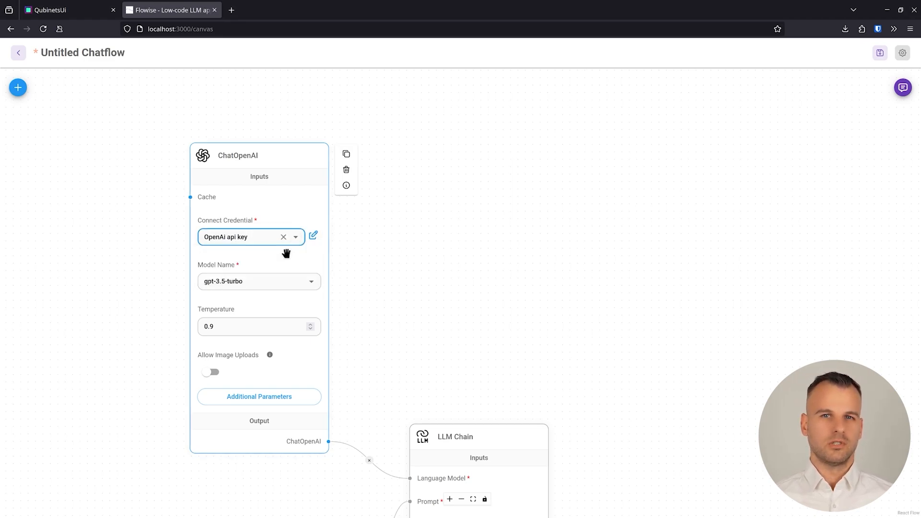
pyautogui.click(345, 267)
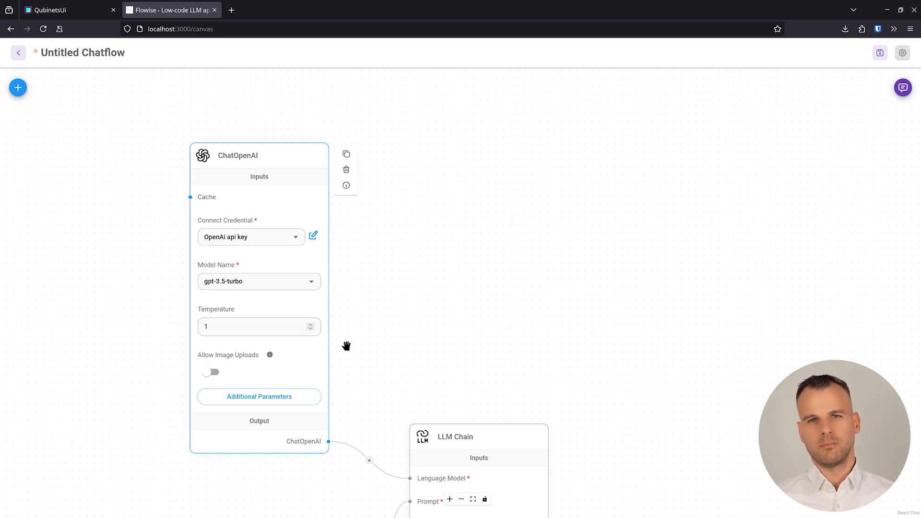
# Enter the Prompt Template text "Based on the movie {movie}, give me a list of 10 movies I might like."
pyautogui.moveTo(351, 403); pyautogui.dragTo(331, 90)
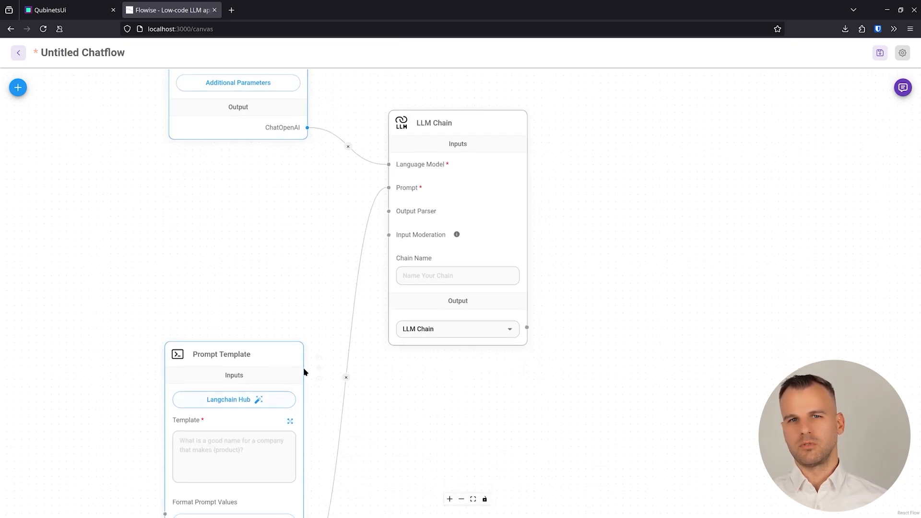
pyautogui.moveTo(293, 282); pyautogui.dragTo(352, 114)
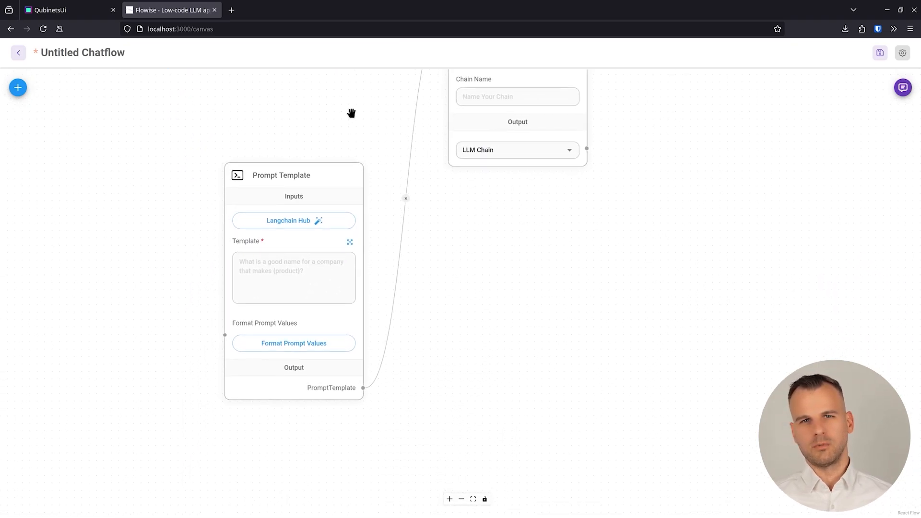
pyautogui.click(266, 263)
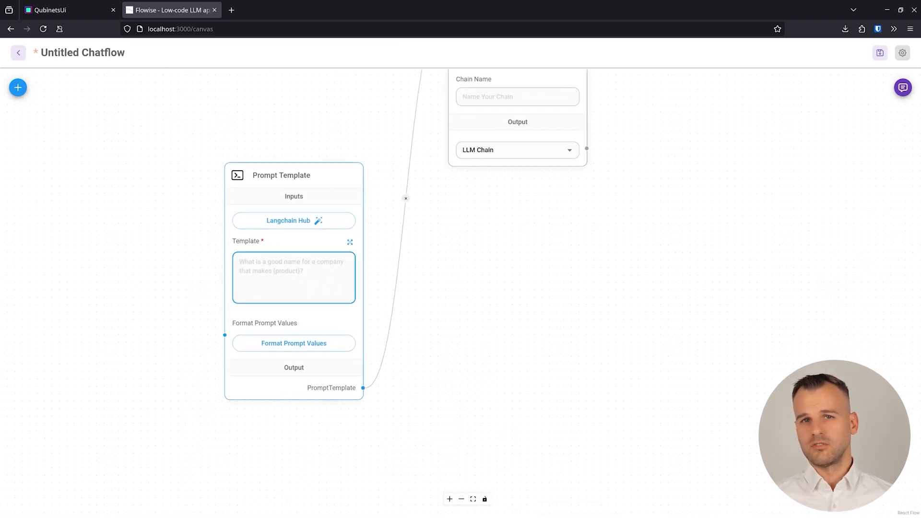
pyautogui.hotkey('alt', 'Tab')
pyautogui.click(270, 296)
pyautogui.write('Based on the movie {movie}, give me a list of 10 movies I might like.')
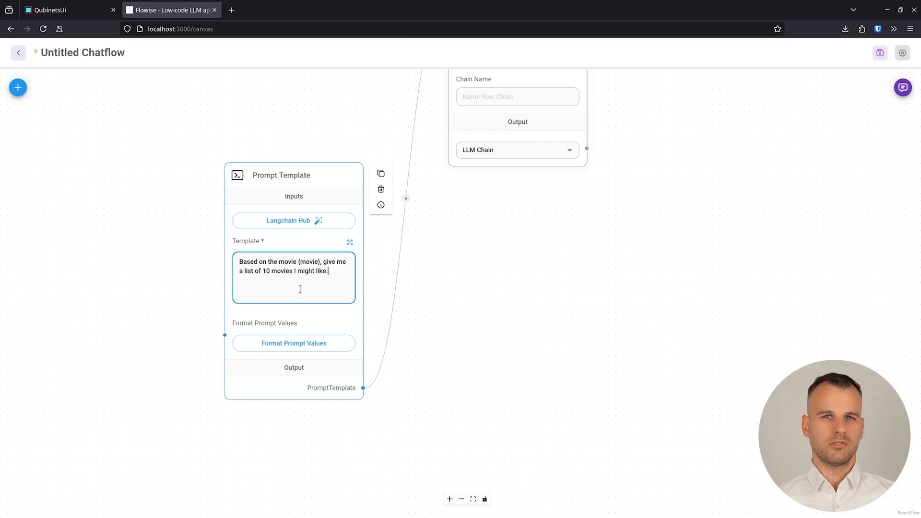
# Set the Prompt Template's movie format value to {{question}}
pyautogui.click(285, 344)
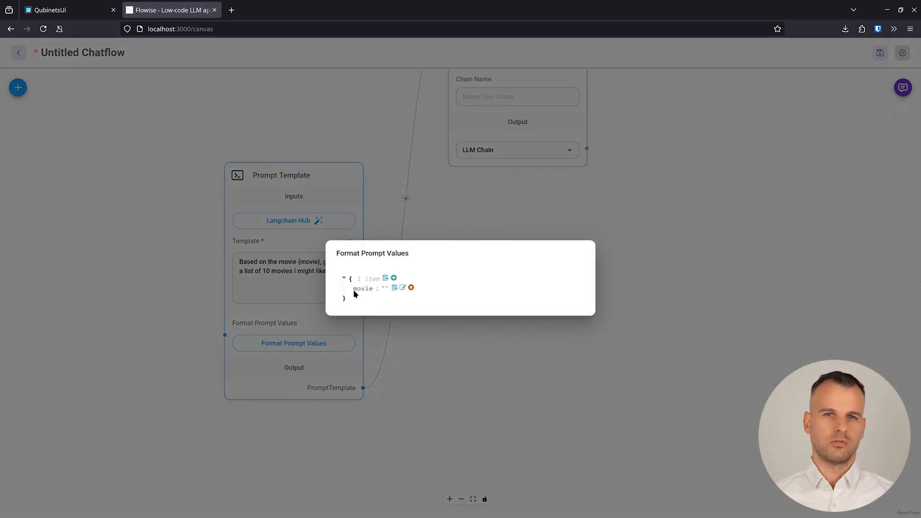
pyautogui.click(402, 289)
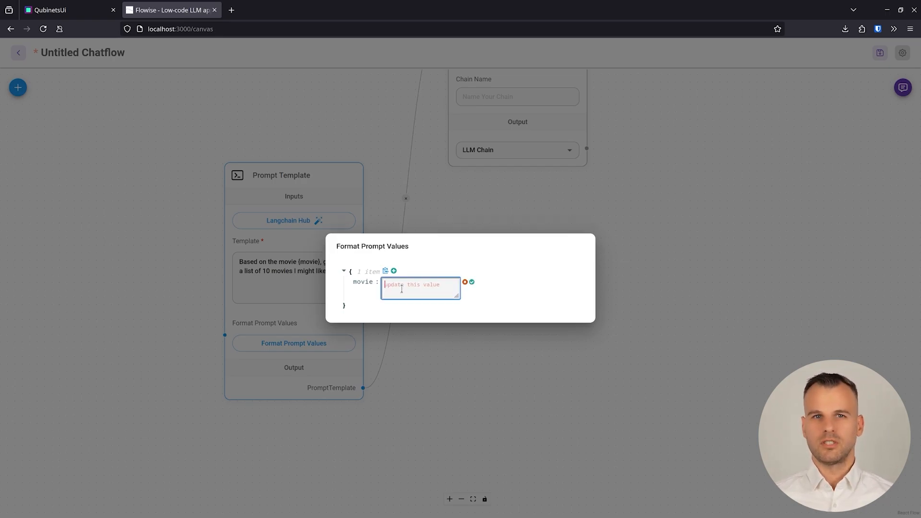
pyautogui.click(433, 335)
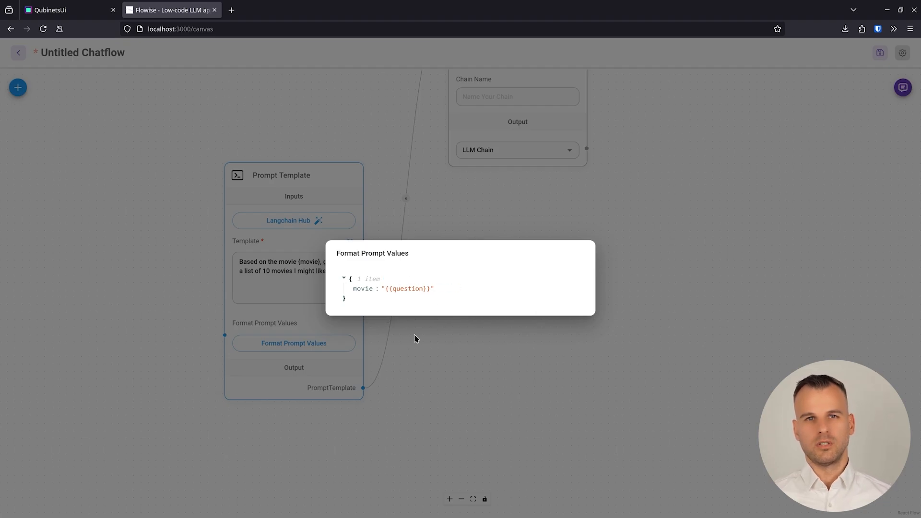
pyautogui.click(415, 338)
# Save the chatflow under the name "Movie Recommender"
pyautogui.scroll(3, 430, 335)
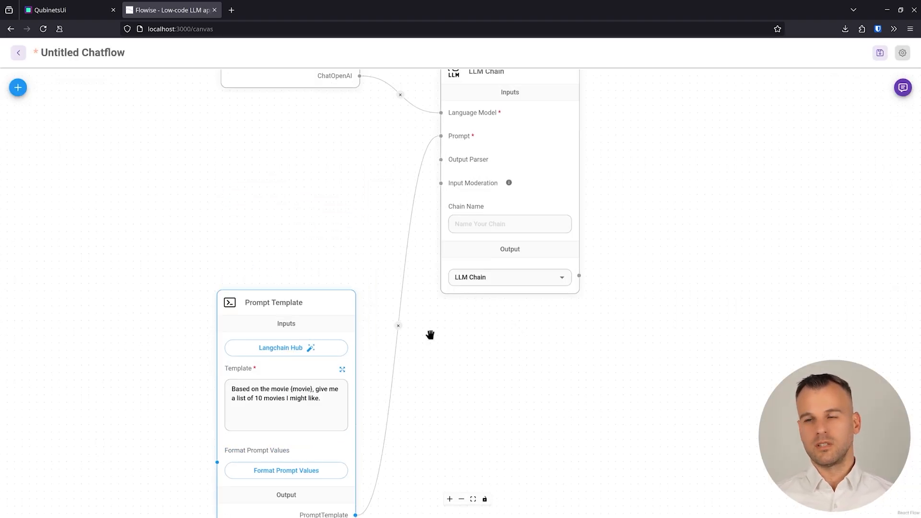
pyautogui.click(880, 53)
pyautogui.write('Movie Recommender')
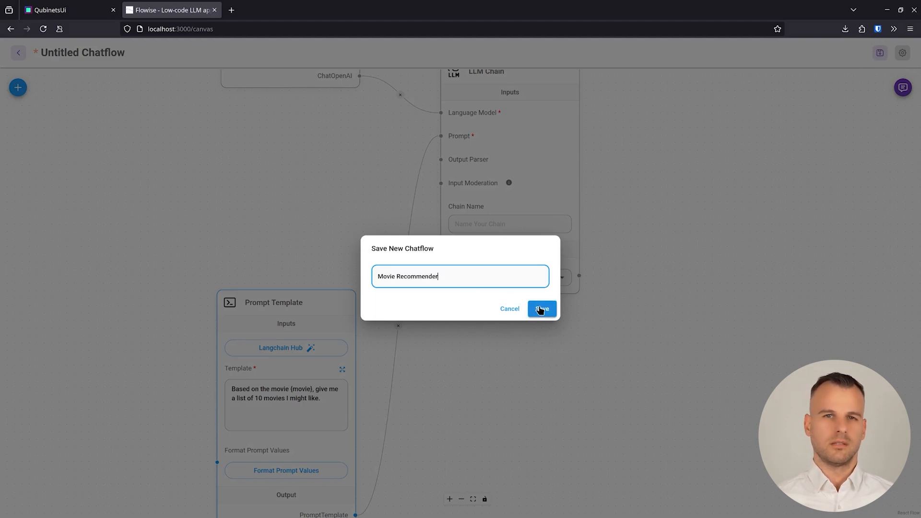
pyautogui.click(545, 309)
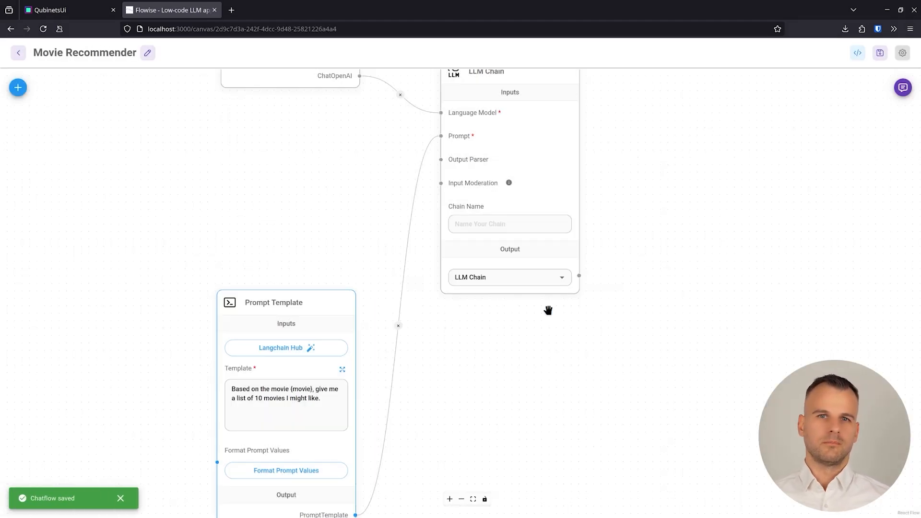
# Test the chatflow by sending the message "tenet" in its chat, and clear the chat history
pyautogui.click(903, 88)
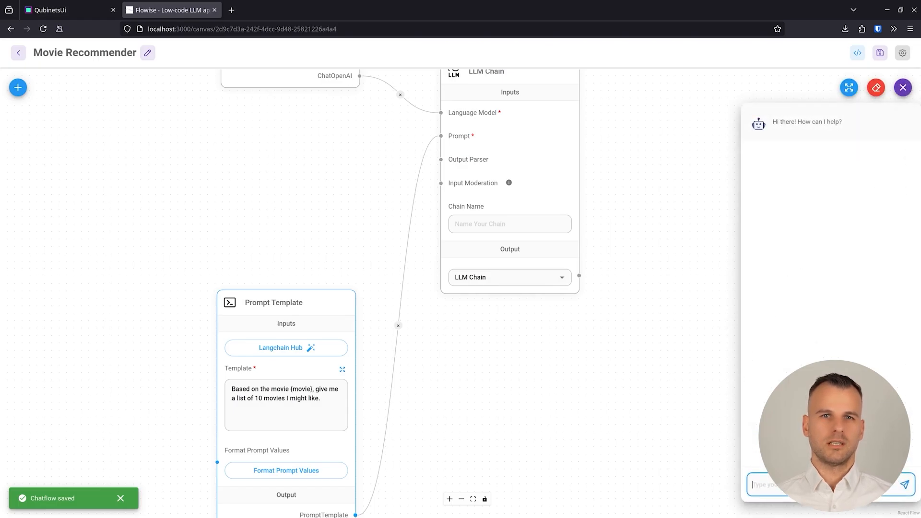
pyautogui.write('tenet')
pyautogui.press('Return')
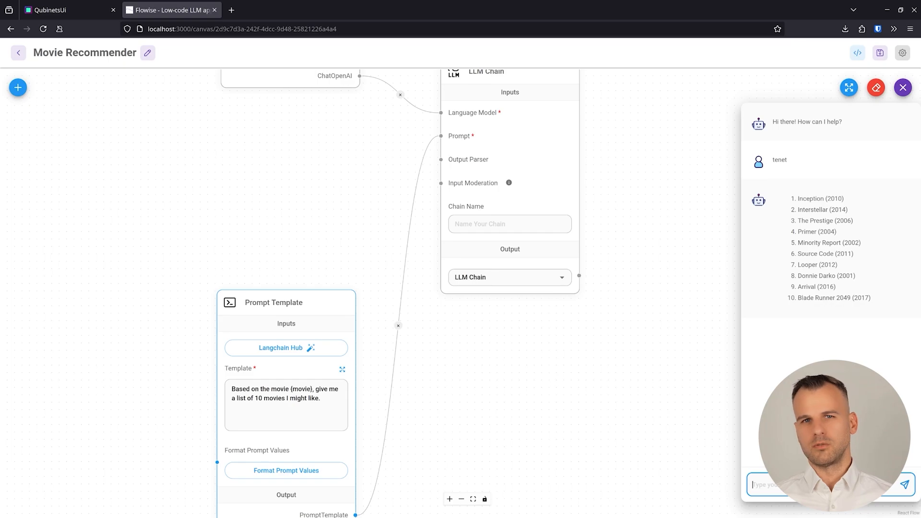
pyautogui.click(875, 91)
pyautogui.click(533, 298)
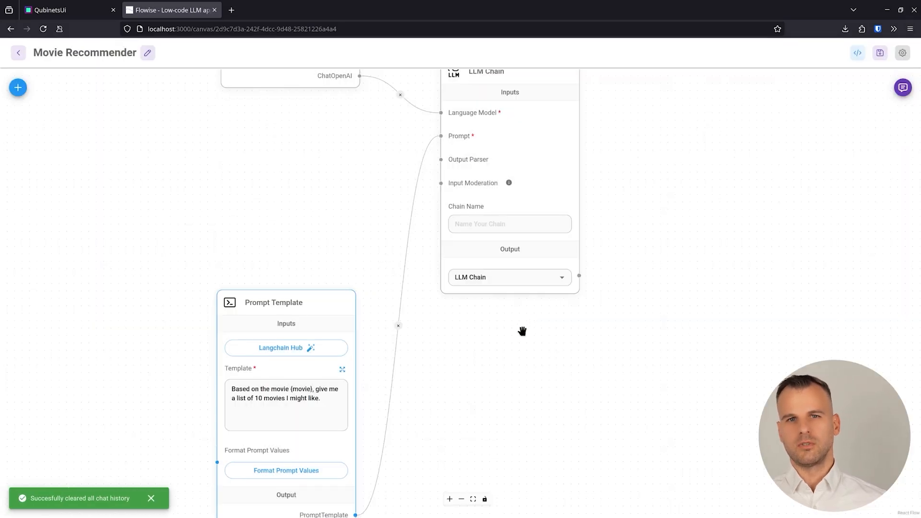
# Add a second LLM Chain node to the right of the existing one
pyautogui.scroll(-3, 520, 331)
pyautogui.moveTo(519, 353); pyautogui.dragTo(363, 423)
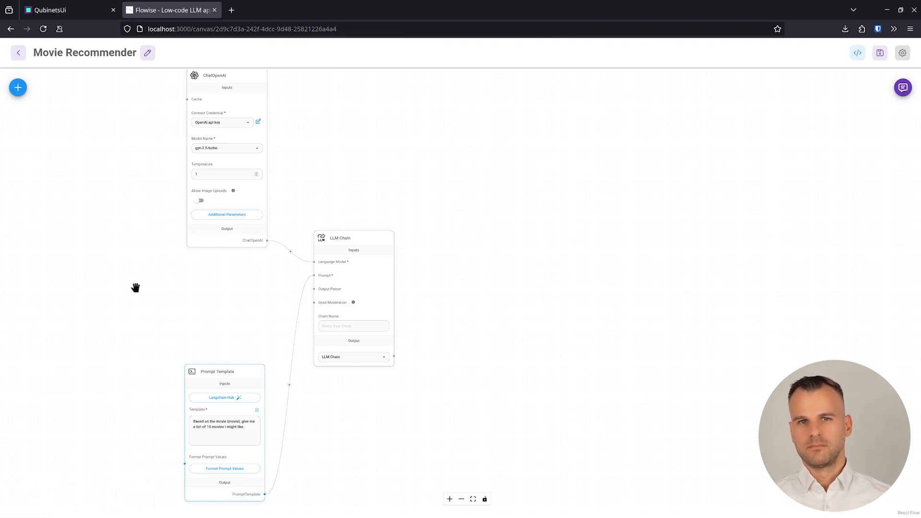
pyautogui.click(18, 88)
pyautogui.click(45, 250)
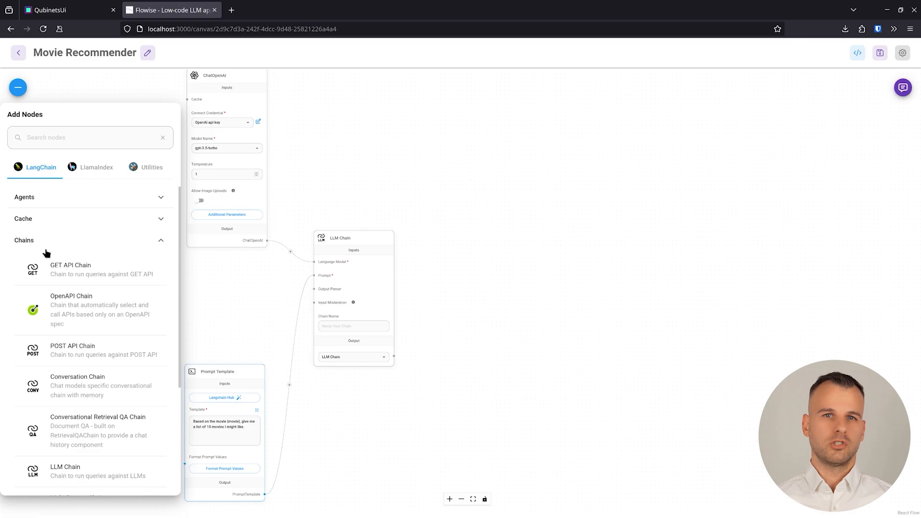
pyautogui.moveTo(57, 473); pyautogui.dragTo(629, 301)
pyautogui.click(199, 180)
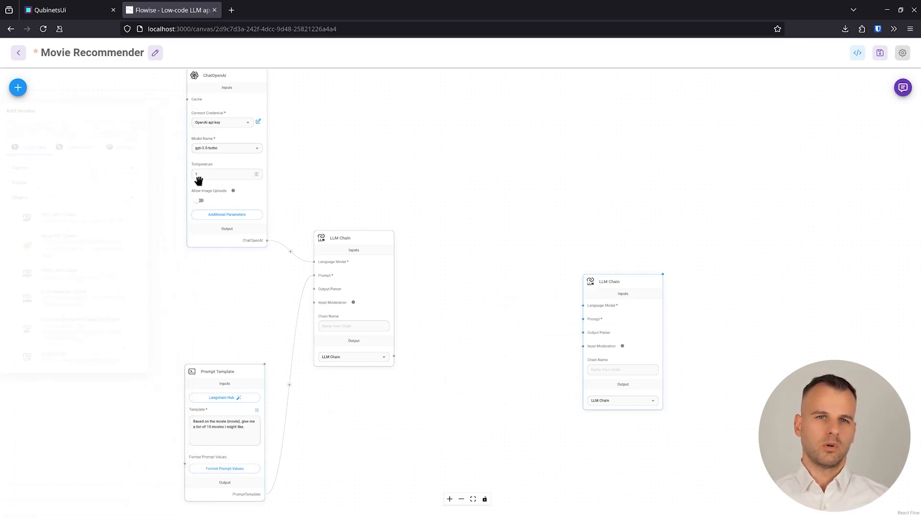
# Add a second Prompt Template node below and between the two LLM Chain nodes
pyautogui.click(17, 88)
pyautogui.scroll(-8, 87, 363)
pyautogui.scroll(-4, 87, 363)
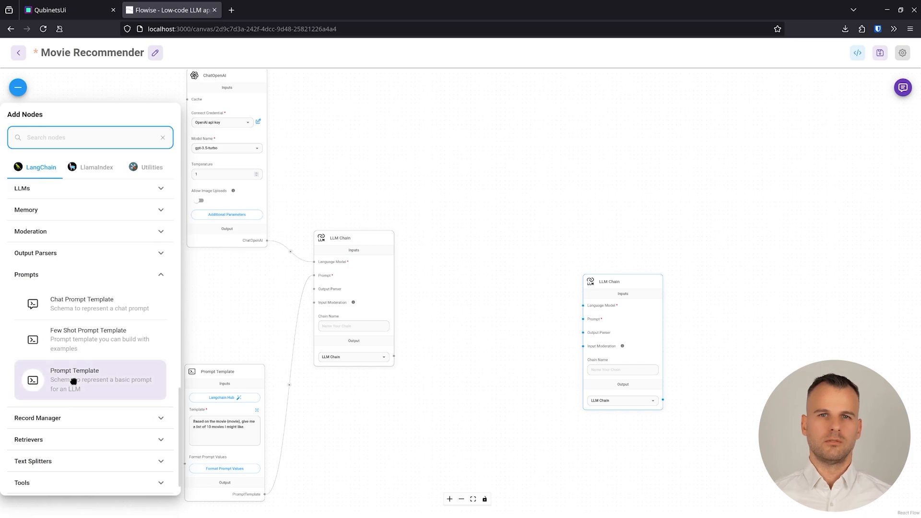
pyautogui.moveTo(77, 379); pyautogui.dragTo(438, 336)
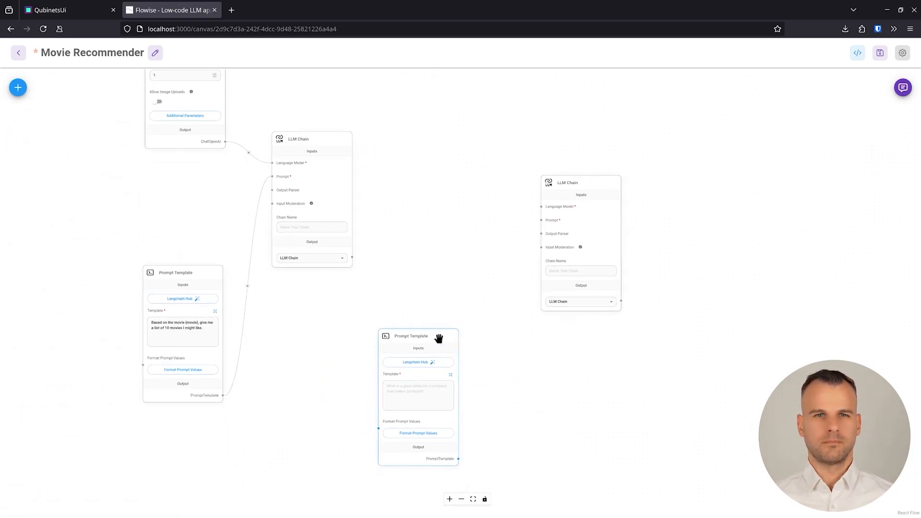
# Connect the second Prompt Template and the ChatOpenAI node to the second LLM Chain, and move that chain up closer to the first
pyautogui.moveTo(458, 459); pyautogui.dragTo(225, 141)
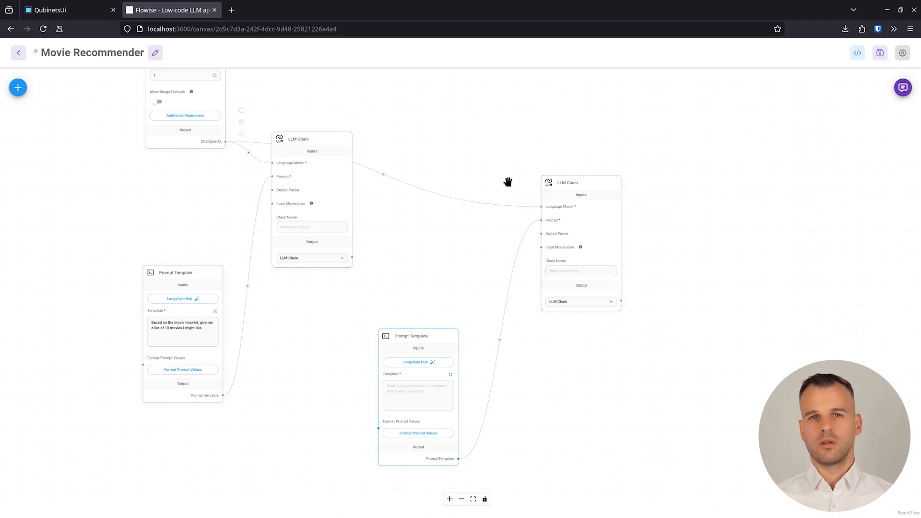
pyautogui.moveTo(548, 181); pyautogui.dragTo(446, 86)
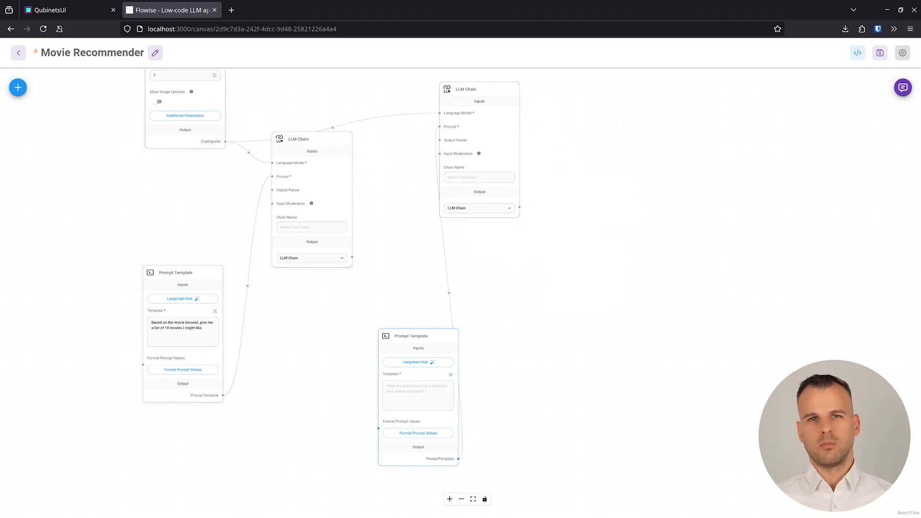
# Set the second template to "Based on the following movie list: {list} and the movie {movie}, pick the best choice for us to watch and explain your reasoning."
pyautogui.scroll(6, 329, 405)
pyautogui.moveTo(274, 340); pyautogui.dragTo(265, 302)
pyautogui.click(406, 326)
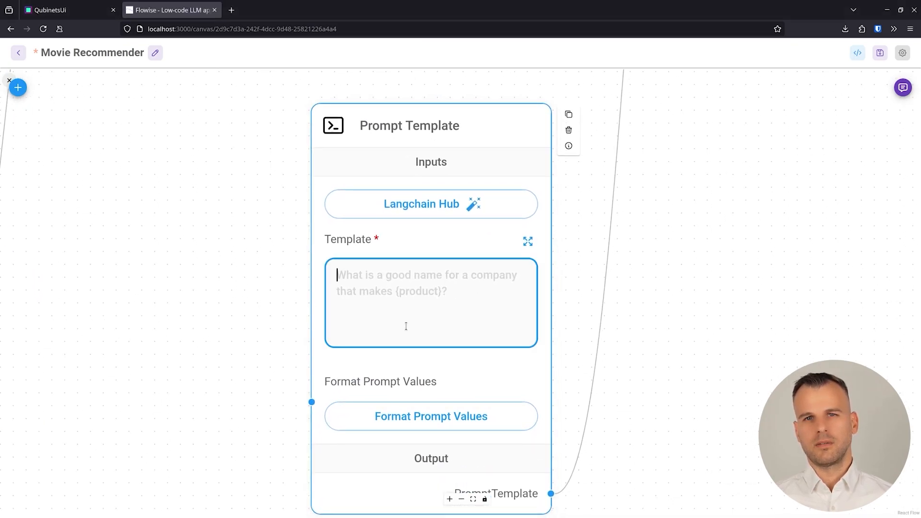
pyautogui.write('Based on the following movie list: {list} and the movie {movie}, pick the best choice for us to watch and explain your reasoning.')
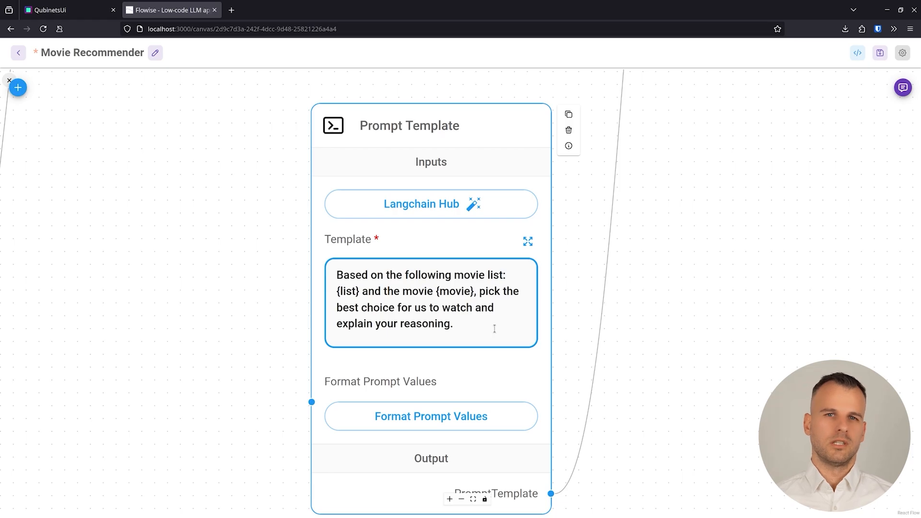
# Change the output type of the first LLM Chain to Output Prediction
pyautogui.scroll(-3, 494, 329)
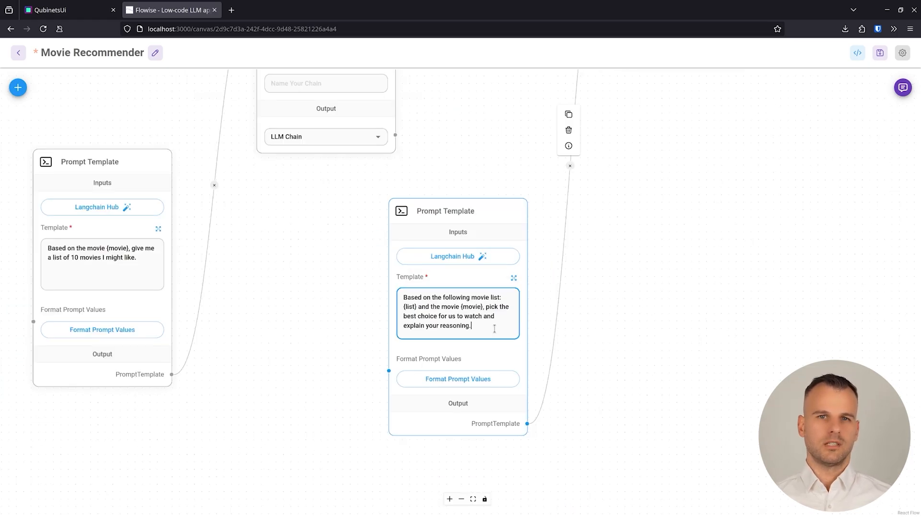
pyautogui.moveTo(403, 281); pyautogui.dragTo(391, 302)
pyautogui.scroll(1, 431, 239)
pyautogui.scroll(-3, 431, 238)
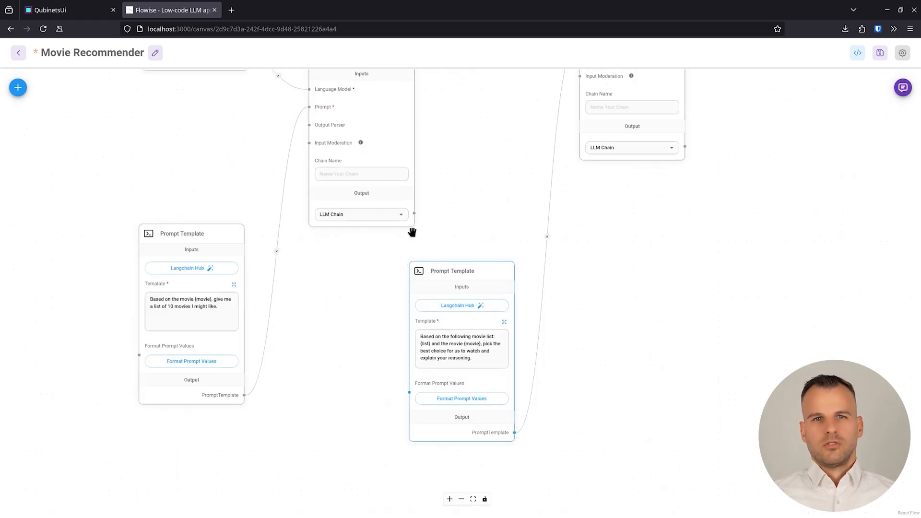
pyautogui.moveTo(414, 218)
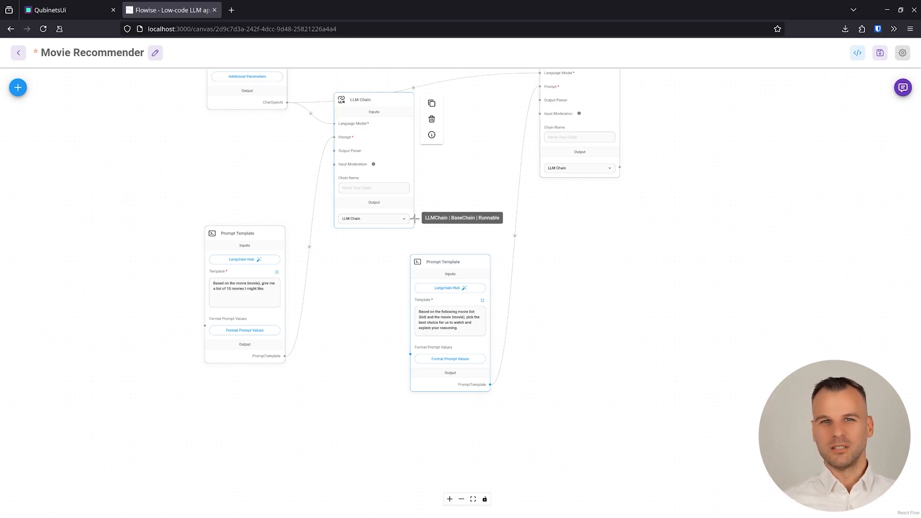
pyautogui.click(403, 219)
pyautogui.click(382, 248)
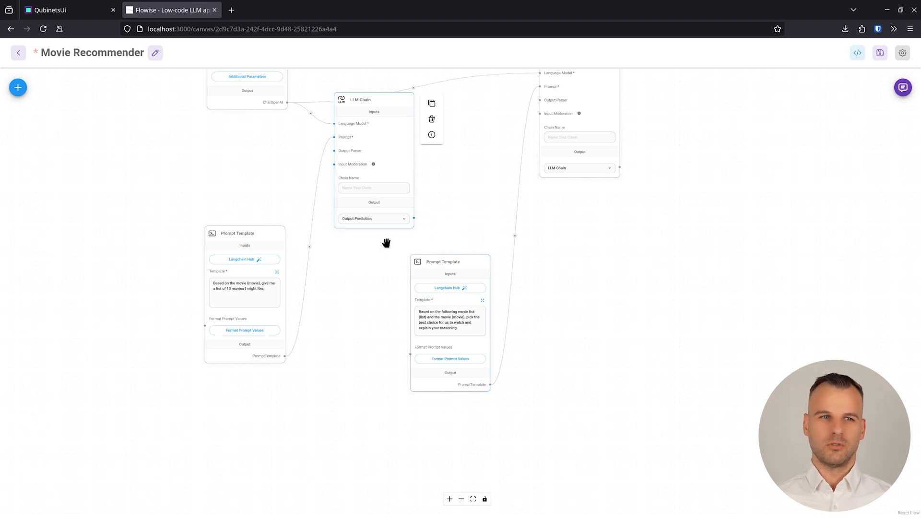
# Connect the first LLM Chain's Output Prediction to the second Prompt Template's format values input, and move that template slightly right
pyautogui.scroll(5, 394, 227)
pyautogui.moveTo(370, 261); pyautogui.dragTo(348, 226)
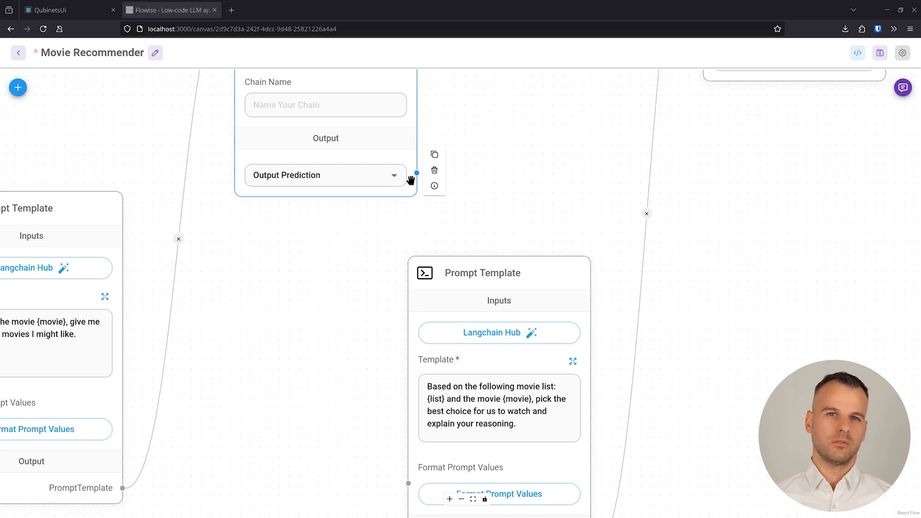
pyautogui.moveTo(416, 172); pyautogui.dragTo(408, 484)
pyautogui.moveTo(253, 356); pyautogui.dragTo(135, 242)
pyautogui.scroll(-2, 134, 242)
pyautogui.moveTo(294, 139); pyautogui.dragTo(328, 259)
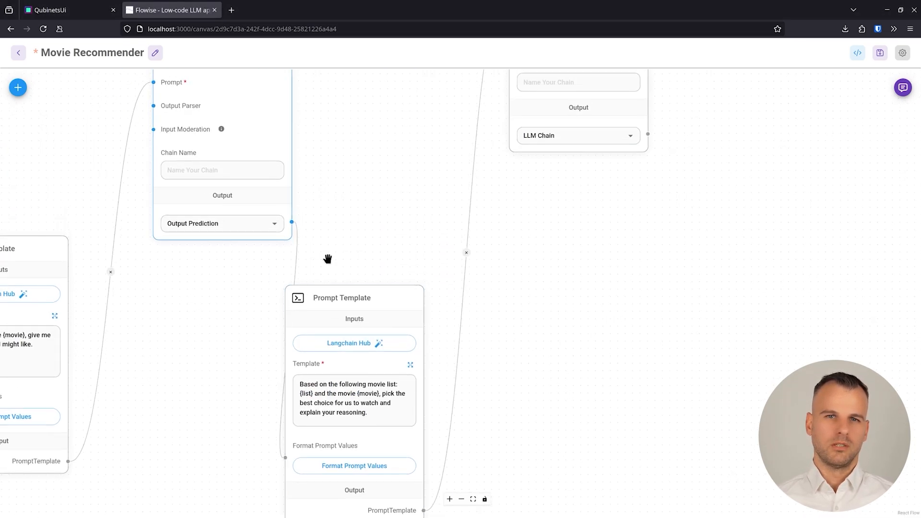
pyautogui.moveTo(344, 296); pyautogui.dragTo(387, 296)
# In the second Prompt Template's format prompt values, assign the list variable to the Output Prediction from LLM Chain
pyautogui.scroll(-2, 390, 189)
pyautogui.scroll(4, 411, 375)
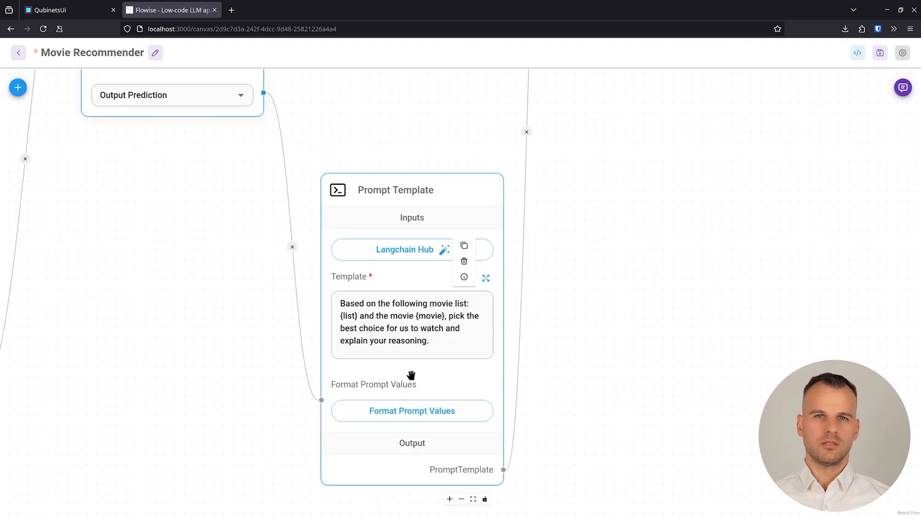
pyautogui.click(441, 416)
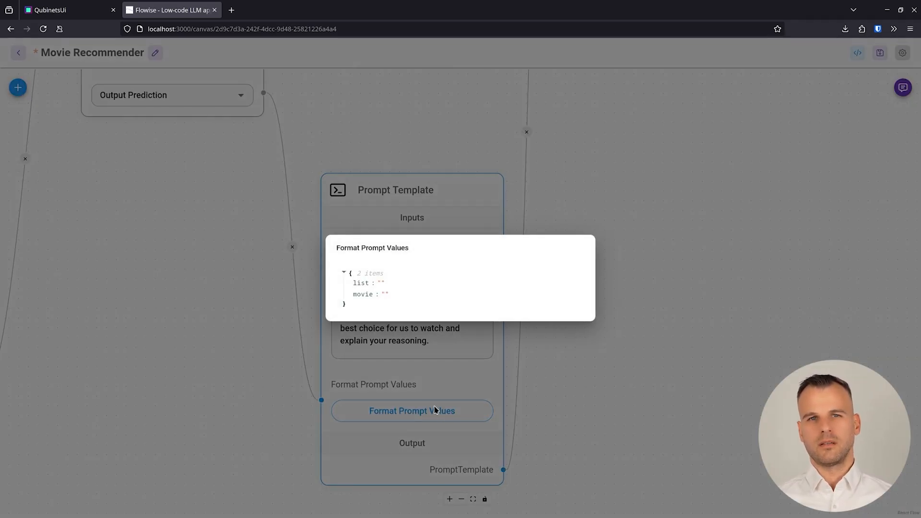
pyautogui.moveTo(388, 272)
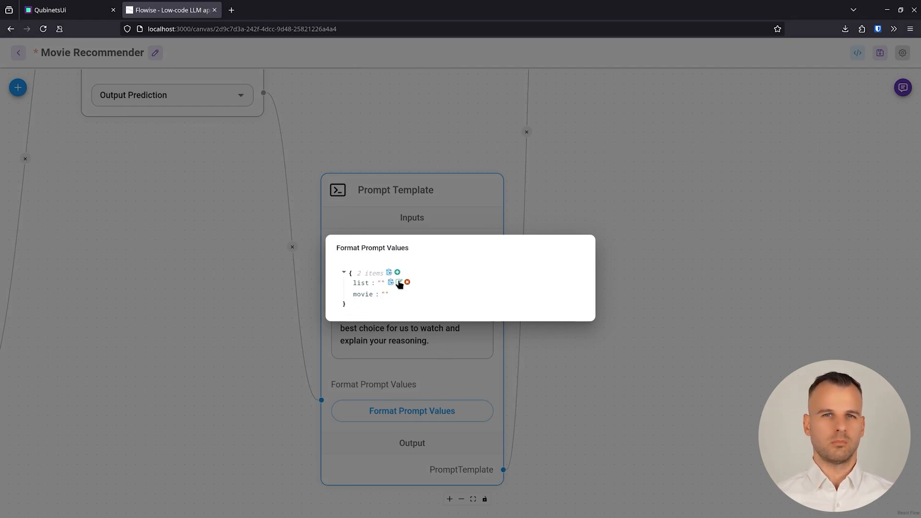
pyautogui.click(399, 284)
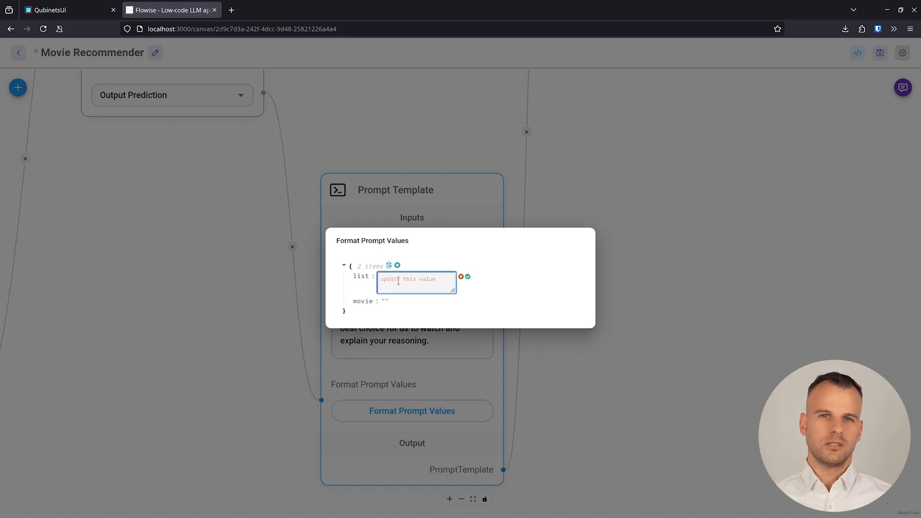
pyautogui.click(415, 282)
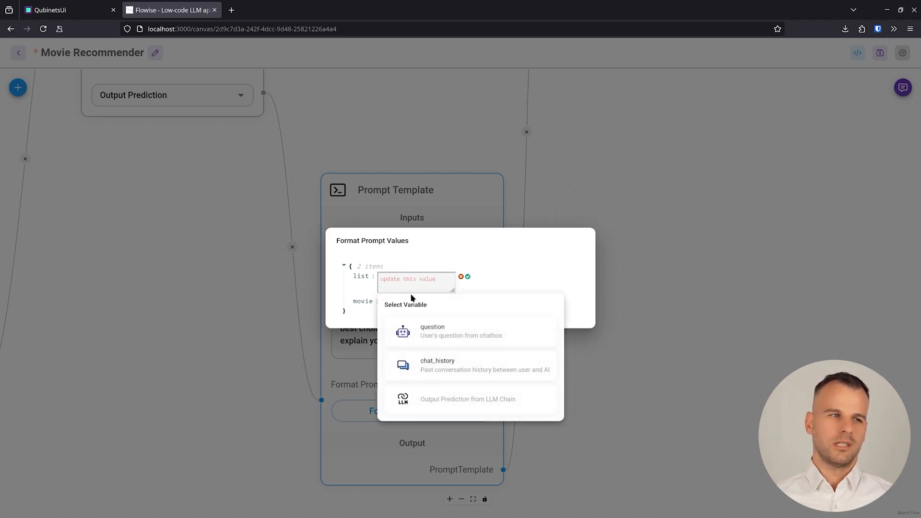
pyautogui.click(471, 405)
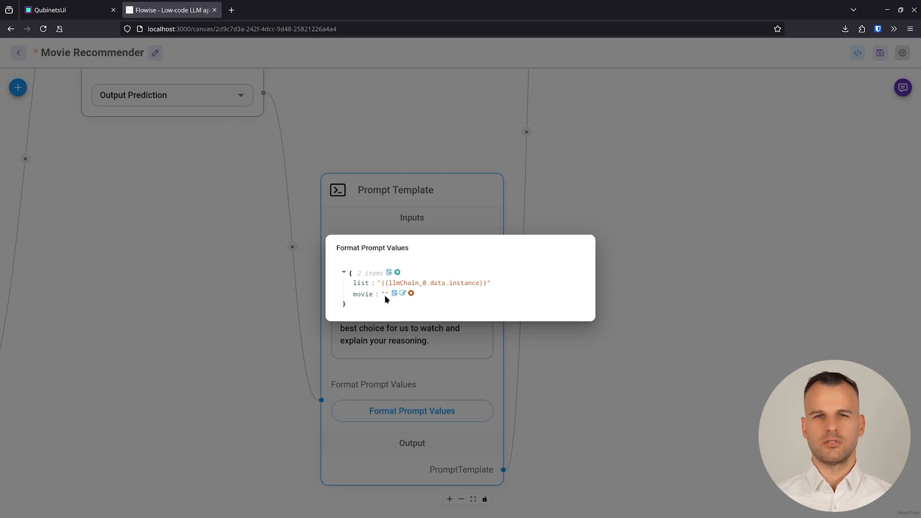
# Assign the movie variable to the question from the chatbox, and close the format prompt values
pyautogui.click(403, 293)
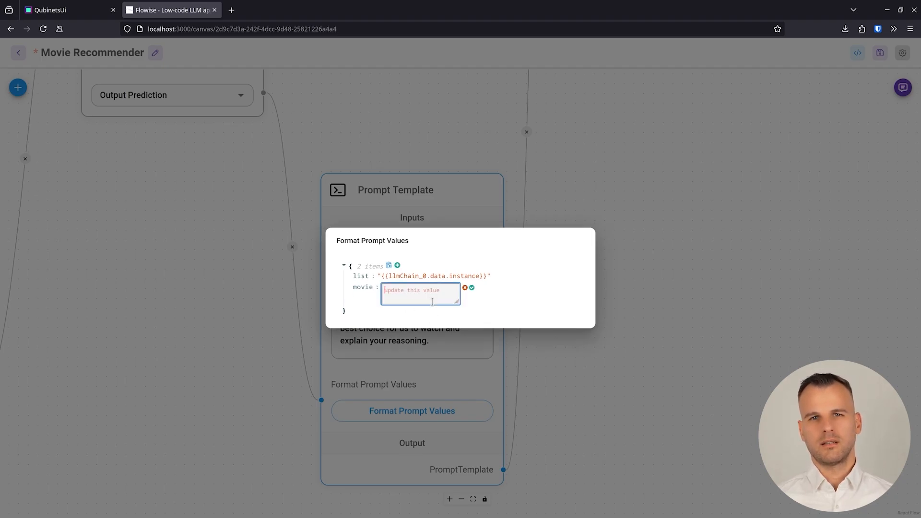
pyautogui.click(436, 342)
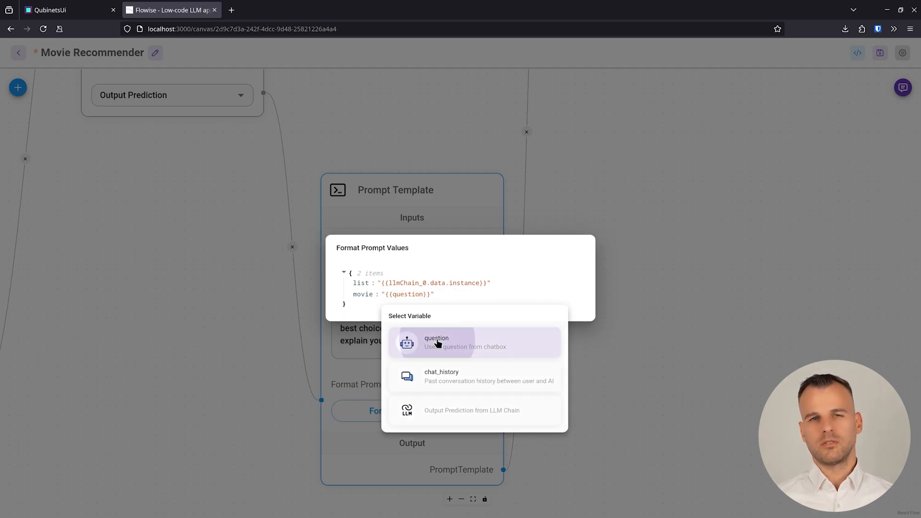
pyautogui.click(588, 373)
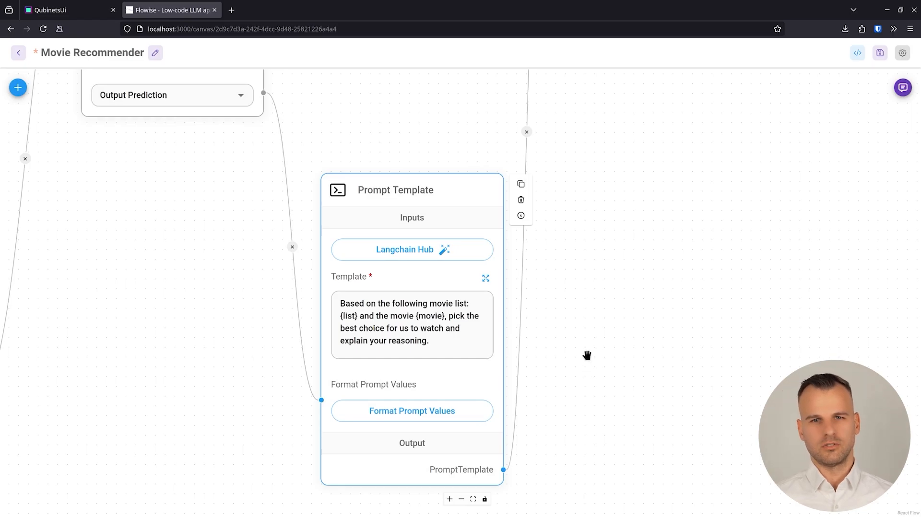
# Save the Movie Recommender chatflow and test it by sending the message "Tenet" in its chat
pyautogui.scroll(-5, 587, 355)
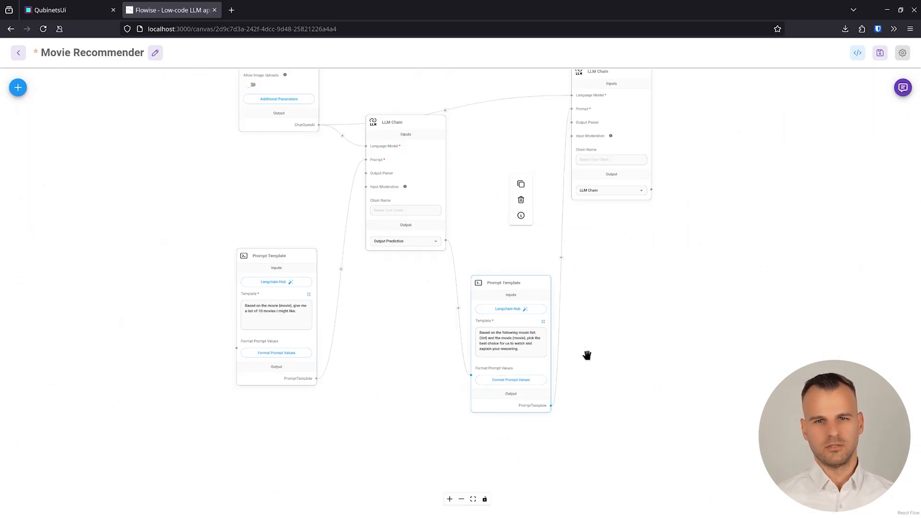
pyautogui.click(880, 52)
pyautogui.click(902, 87)
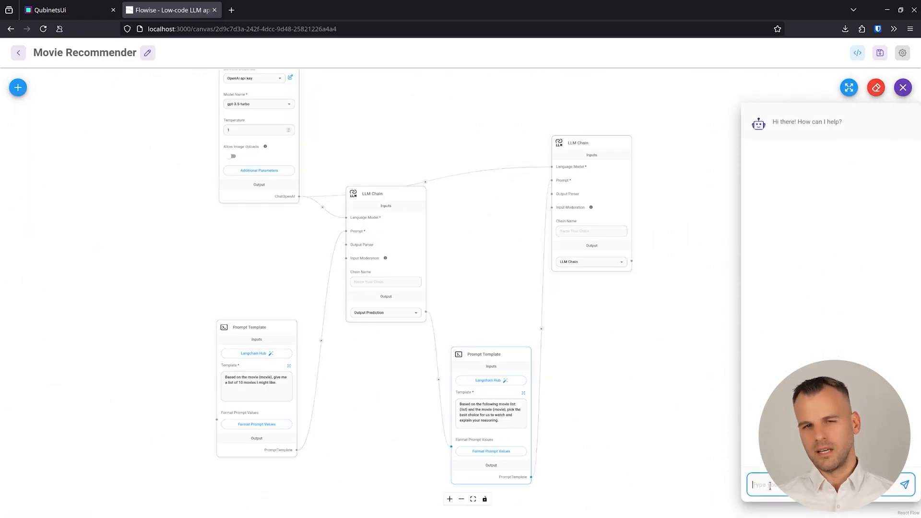
pyautogui.write('Tenet')
pyautogui.press('Return')
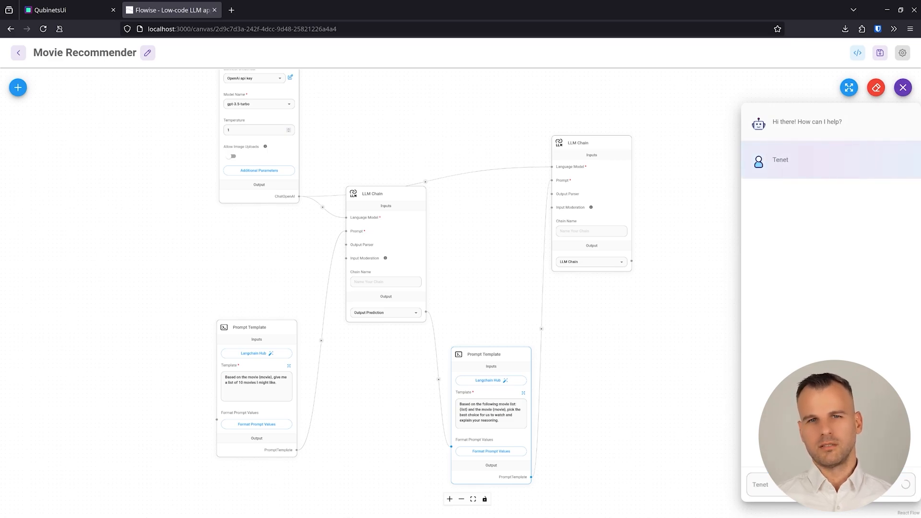